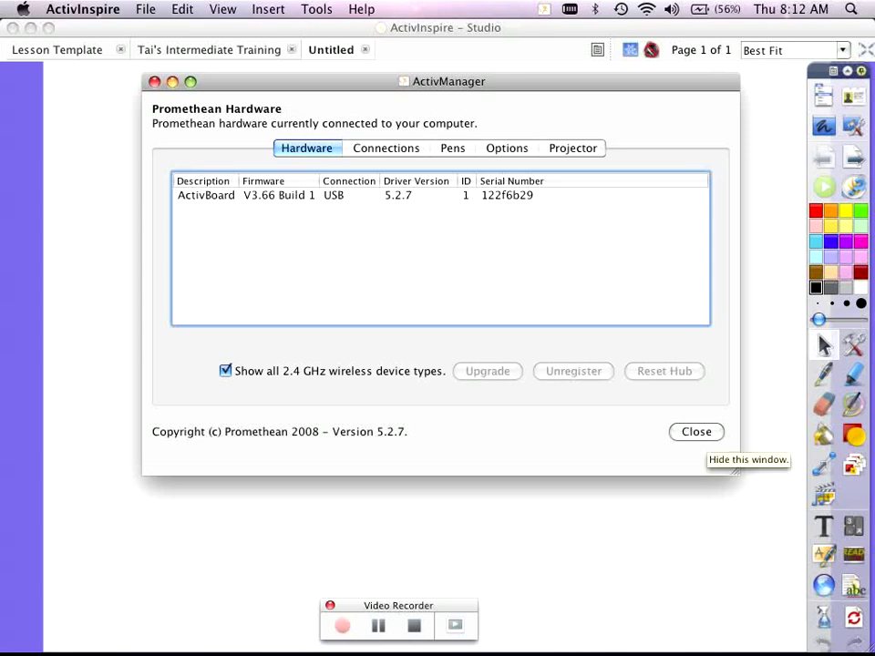
- Put away the ActivManager and ActivInspire windows and switch to Safari with the Promethean Planet Knowledgebase support page
{"action": "left_click", "coordinate": [696, 432]}
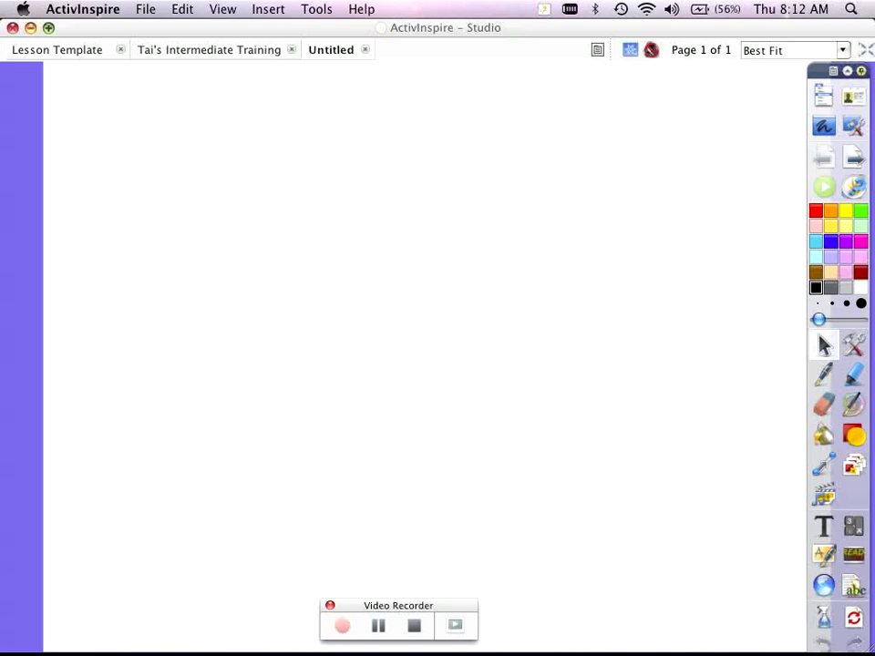
{"action": "left_click", "coordinate": [30, 29]}
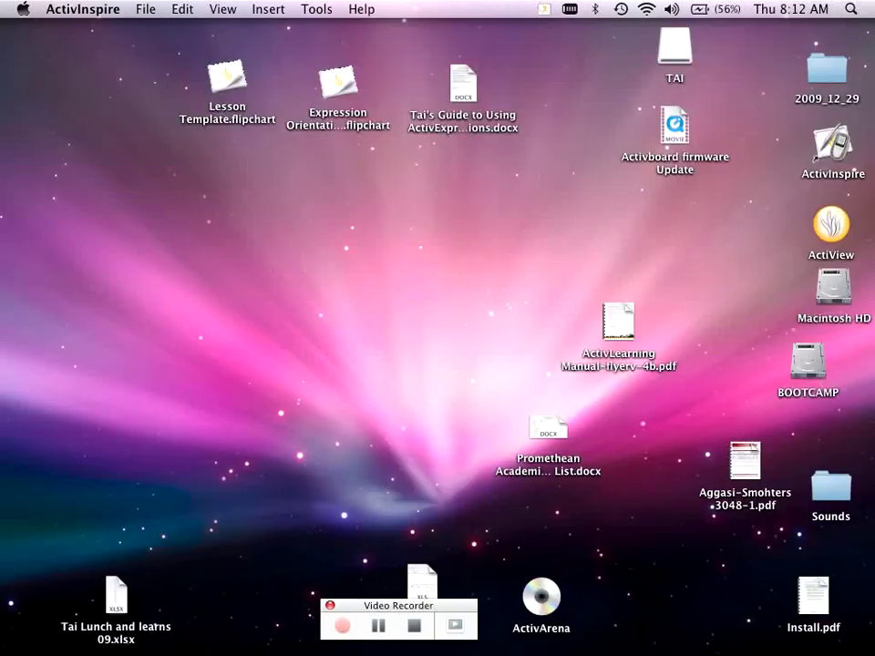
{"action": "mouse_move", "coordinate": [62, 635]}
{"action": "left_click", "coordinate": [116, 635]}
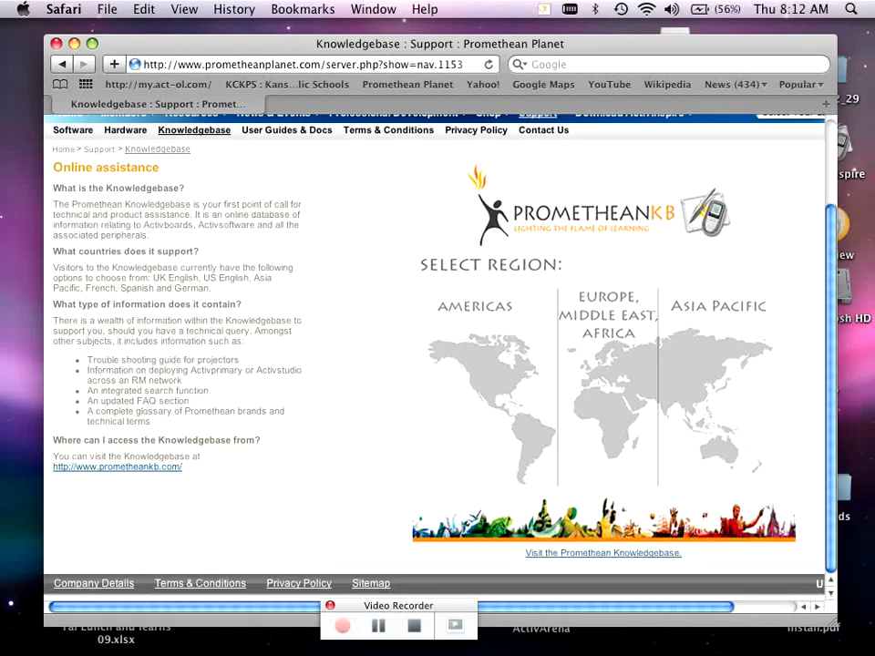
{"action": "left_click_drag", "start_coordinate": [273, 44], "coordinate": [264, 29]}
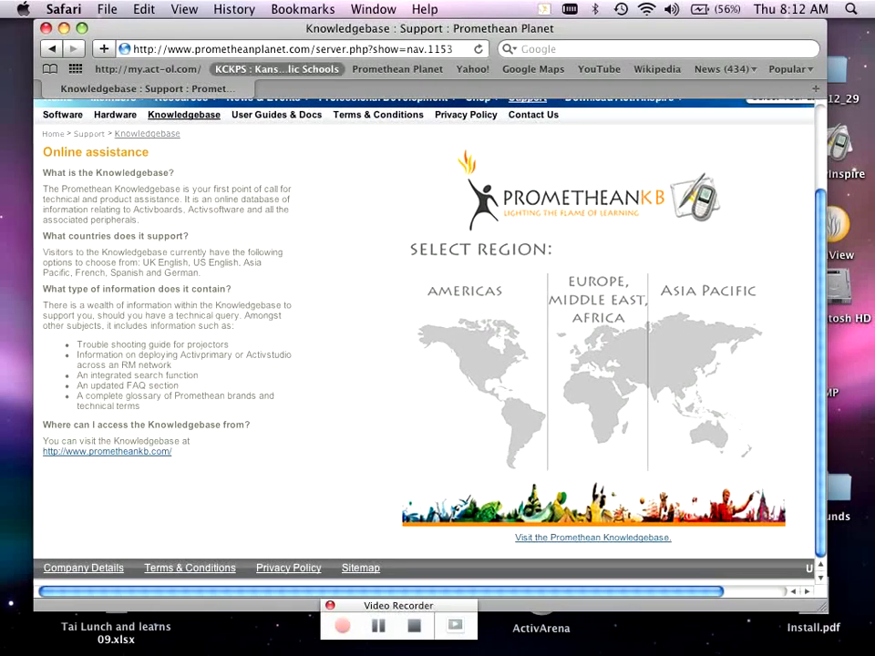
- Go from the Promethean Planet support page to the Promethean Knowledgebase site and choose the English version for the Americas
{"action": "scroll", "coordinate": [257, 469], "scroll_direction": "up", "scroll_amount": 5}
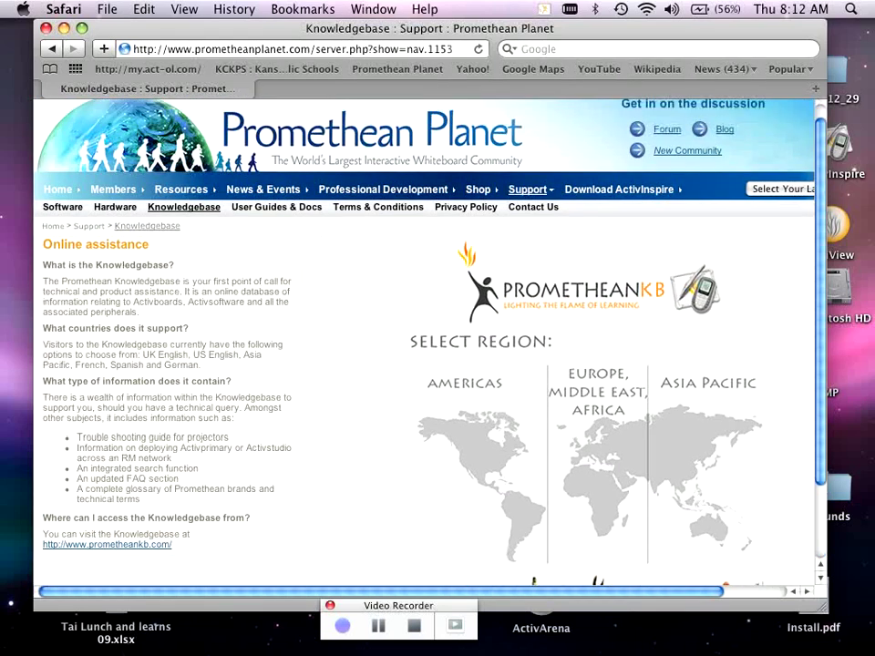
{"action": "scroll", "coordinate": [257, 469], "scroll_direction": "up", "scroll_amount": 1}
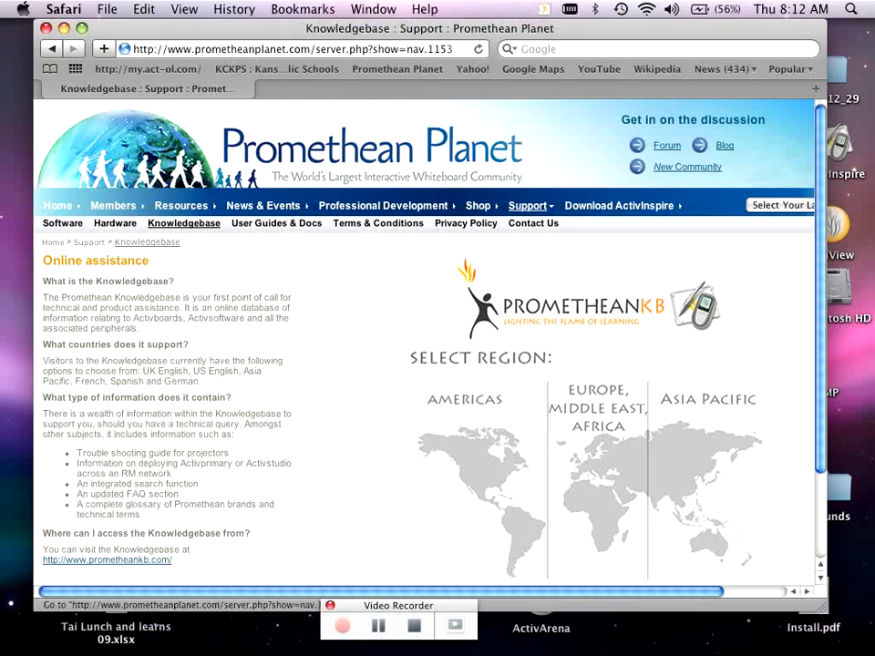
{"action": "left_click", "coordinate": [276, 223]}
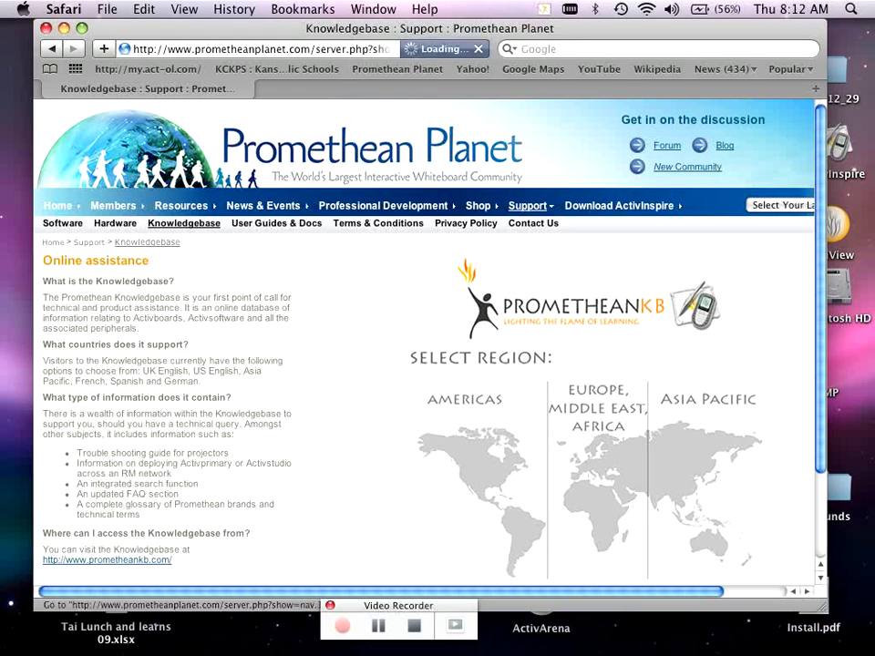
{"action": "scroll", "coordinate": [424, 341], "scroll_direction": "down", "scroll_amount": 2}
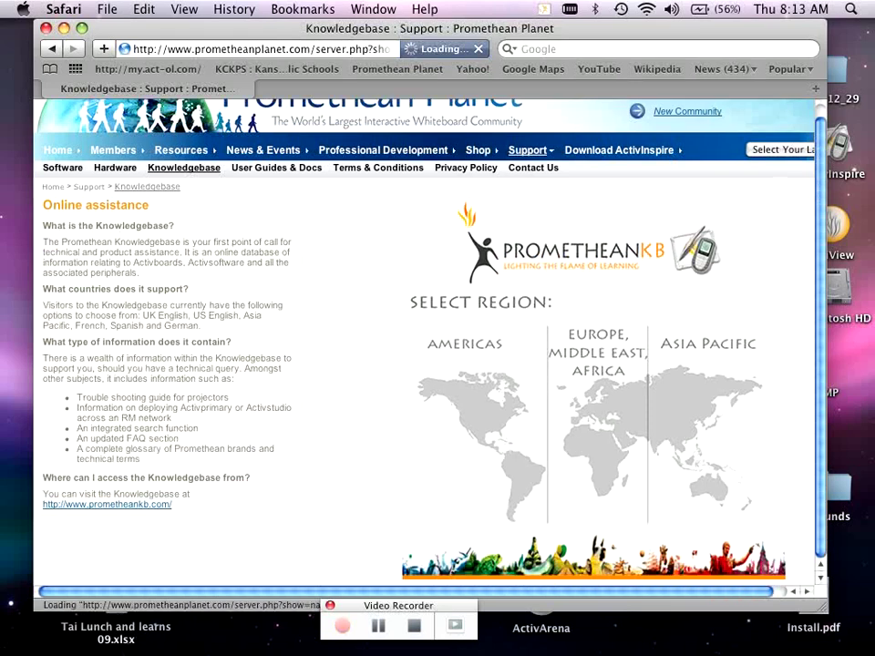
{"action": "scroll", "coordinate": [424, 342], "scroll_direction": "up", "scroll_amount": 1}
{"action": "scroll", "coordinate": [428, 365], "scroll_direction": "down", "scroll_amount": 3}
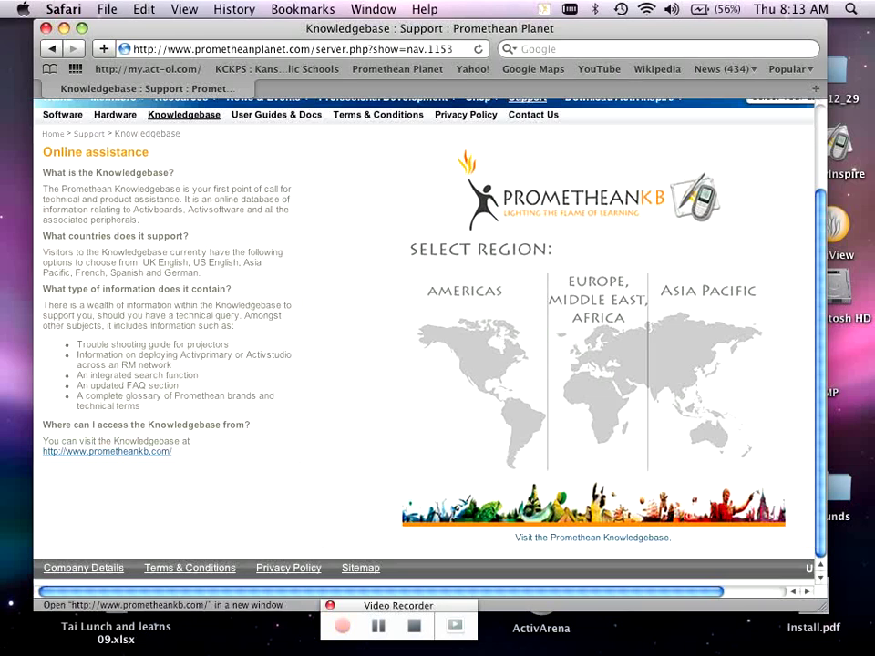
{"action": "left_click", "coordinate": [592, 538]}
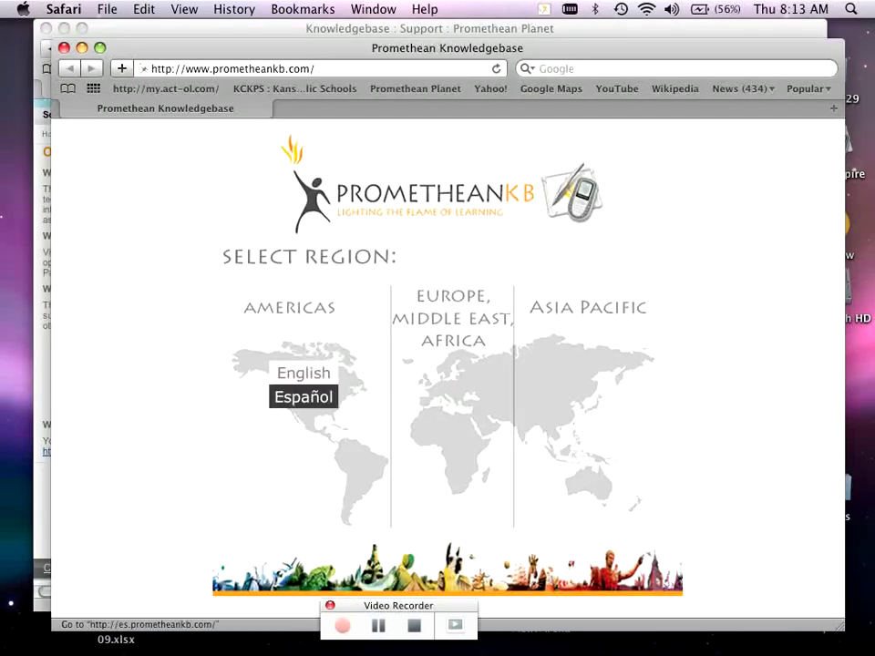
{"action": "left_click", "coordinate": [303, 373]}
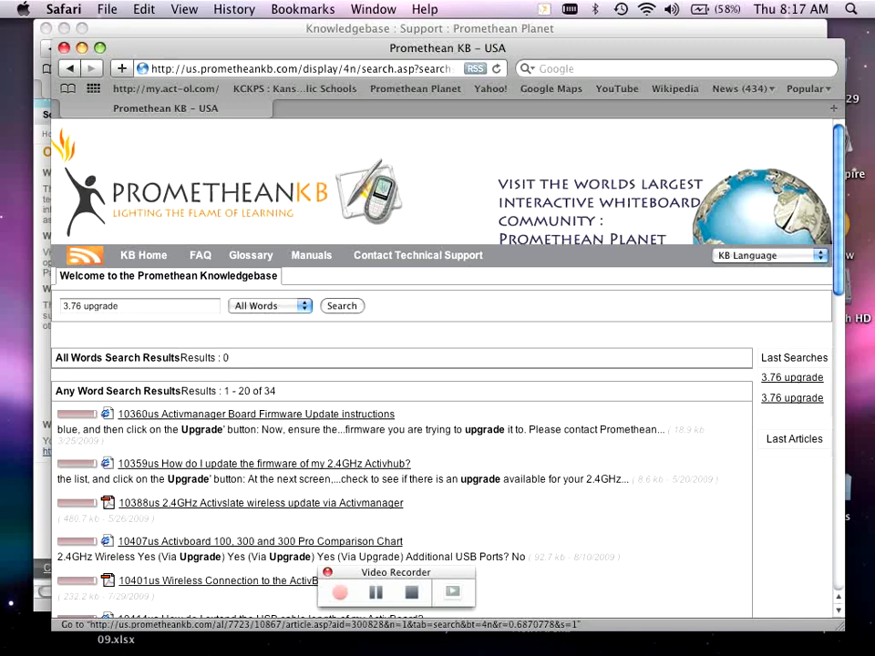
- Open the article "10360us Activmanager Board Firmware Update instructions" and download its linked USFirmware.zip file
{"action": "left_click", "coordinate": [256, 415]}
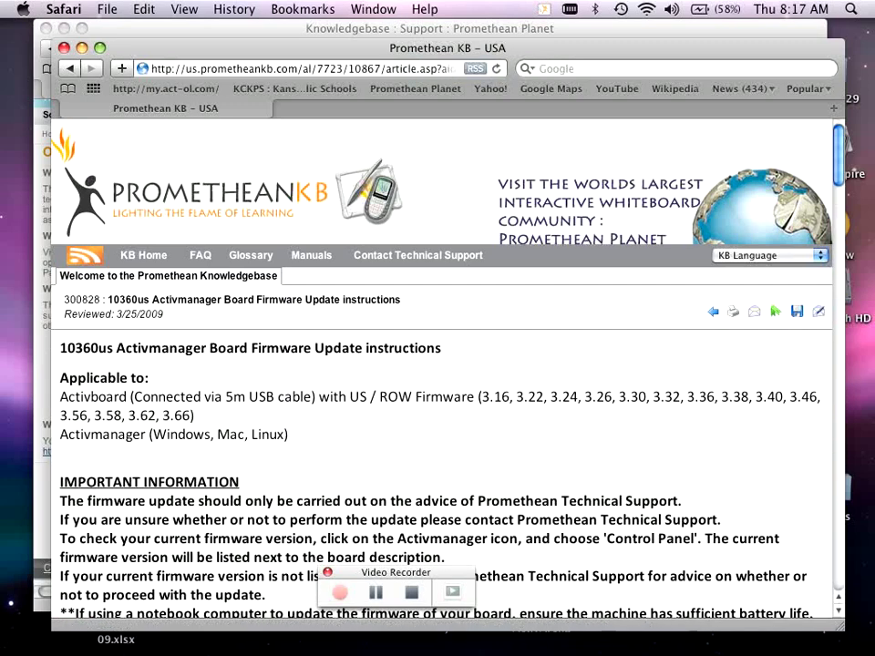
{"action": "scroll", "coordinate": [442, 364], "scroll_direction": "down", "scroll_amount": 2}
{"action": "scroll", "coordinate": [442, 365], "scroll_direction": "down", "scroll_amount": 5}
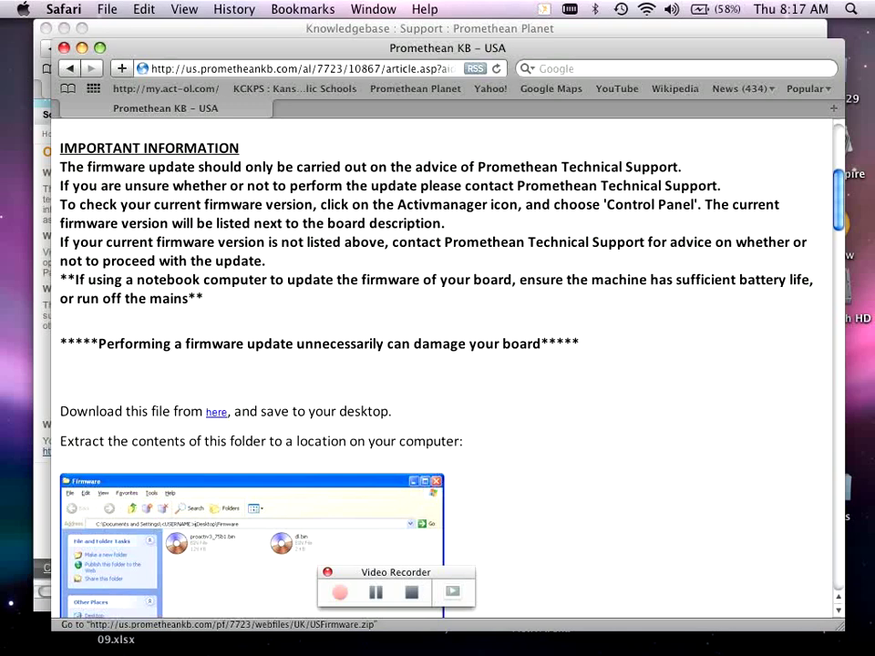
{"action": "left_click", "coordinate": [216, 412]}
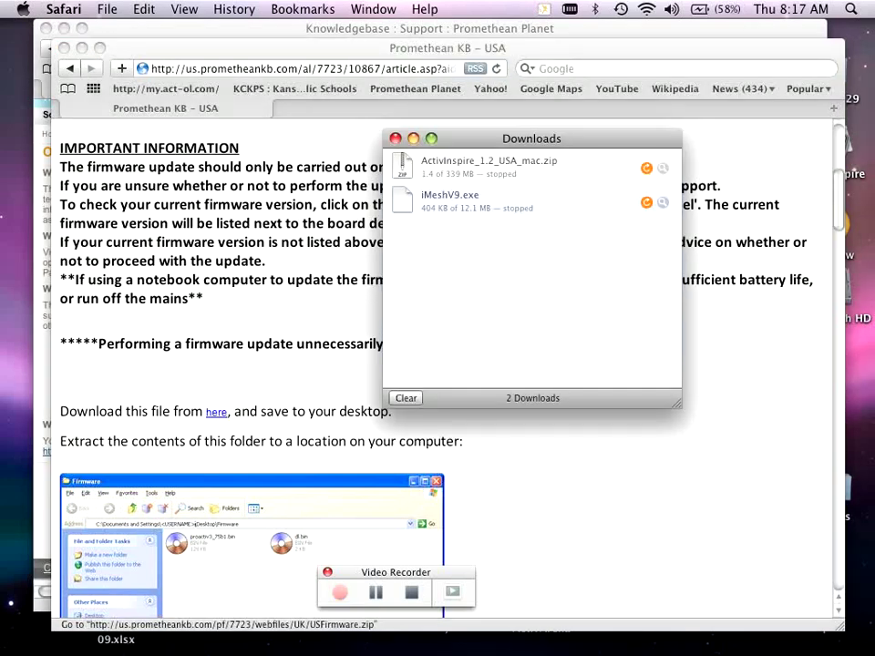
- Clear the browser and Downloads windows off the screen and move the USFirmware folder to an empty area mid-desktop
{"action": "left_click", "coordinate": [82, 48]}
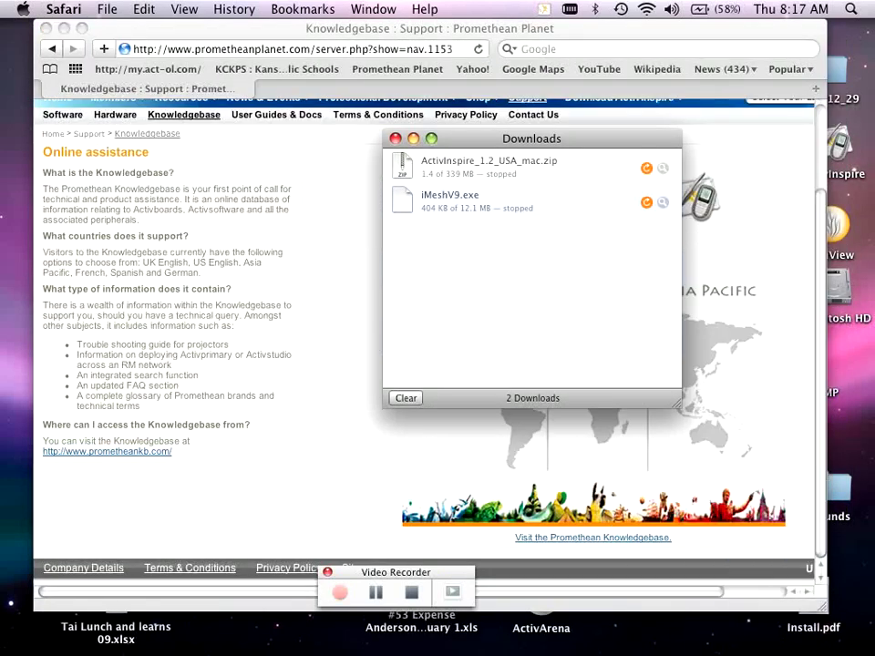
{"action": "key", "text": "super+w"}
{"action": "key", "text": "super+w"}
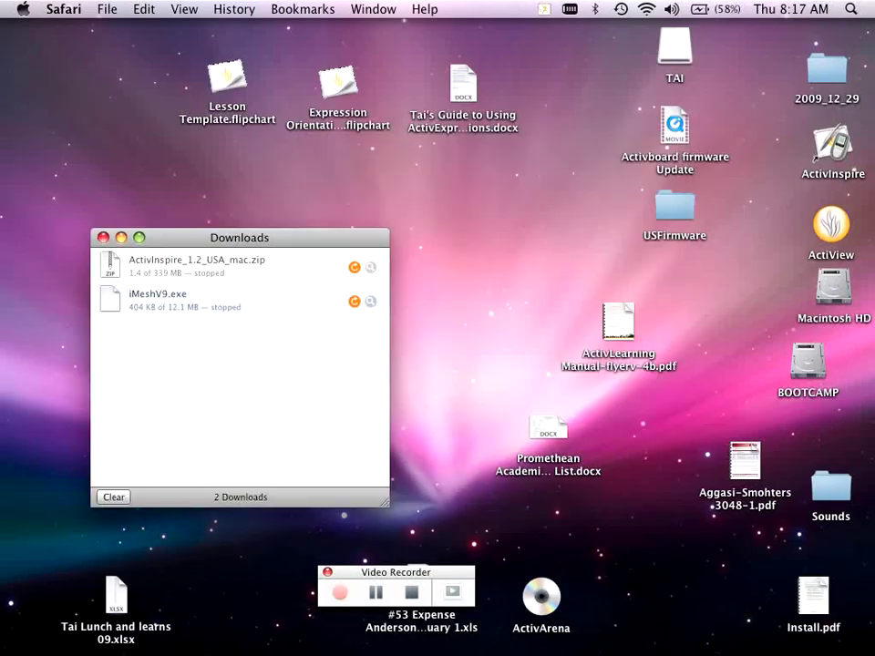
{"action": "key", "text": "super+w"}
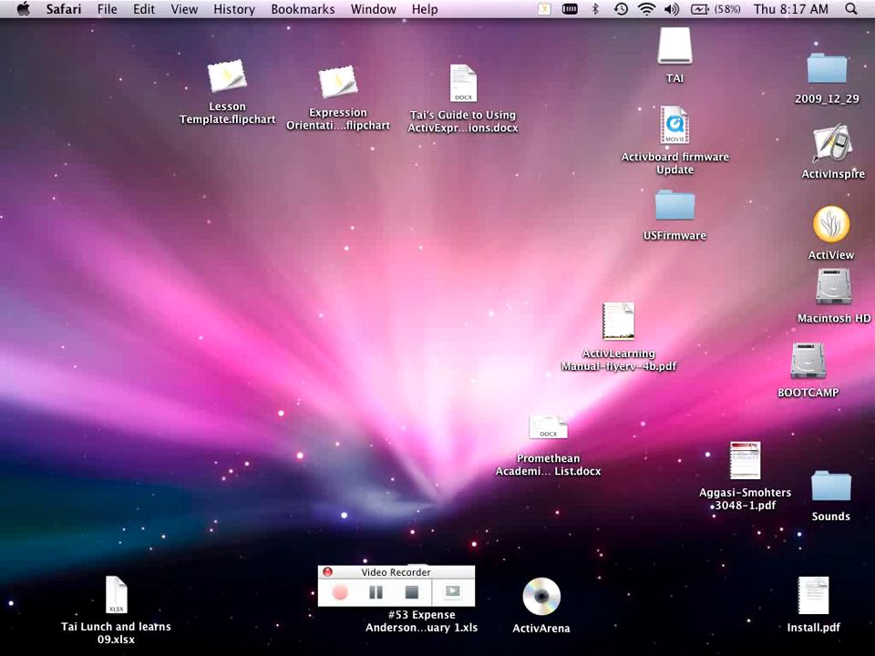
{"action": "left_click_drag", "start_coordinate": [675, 208], "coordinate": [507, 231]}
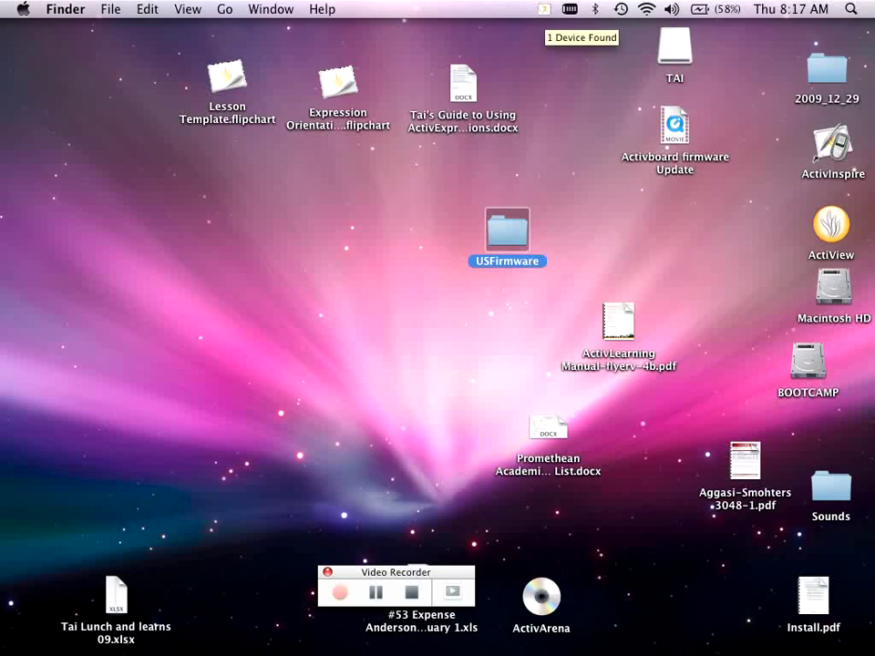
- Open the ActivManager control panel and bring up the firmware upgrade window for the connected ActivBoard
{"action": "left_click", "coordinate": [544, 9]}
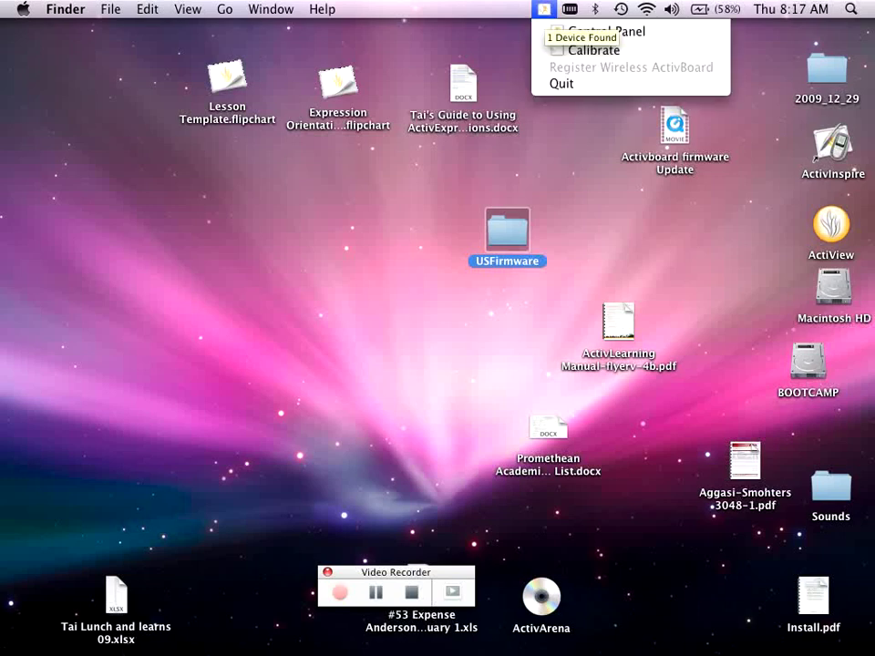
{"action": "left_click", "coordinate": [601, 31]}
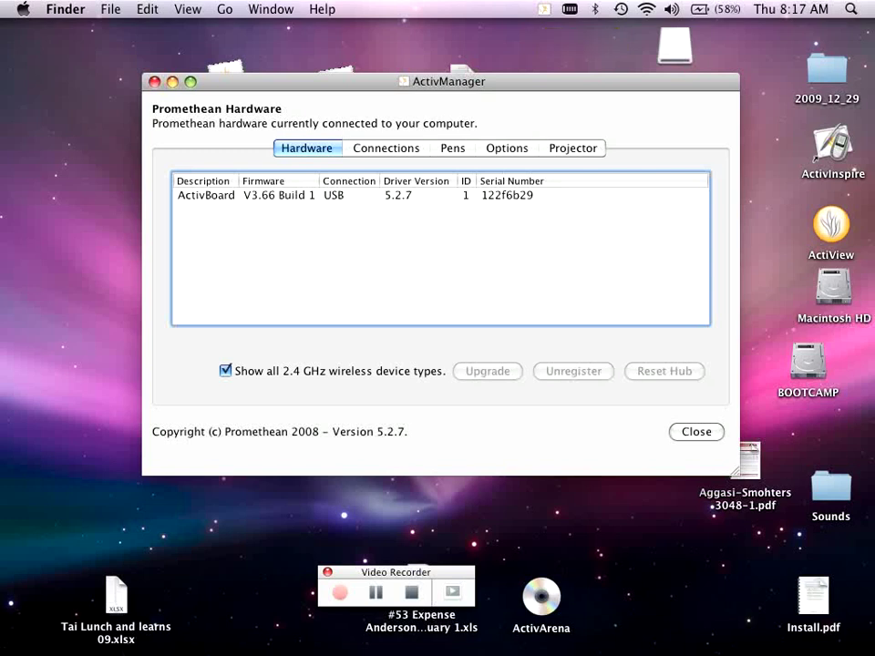
{"action": "left_click", "coordinate": [207, 195]}
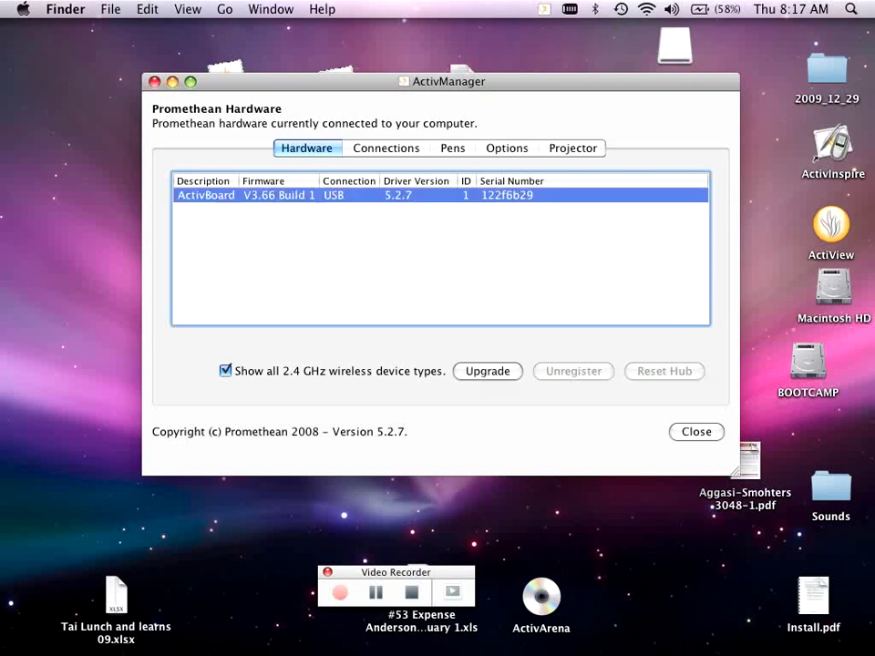
{"action": "left_click", "coordinate": [487, 370]}
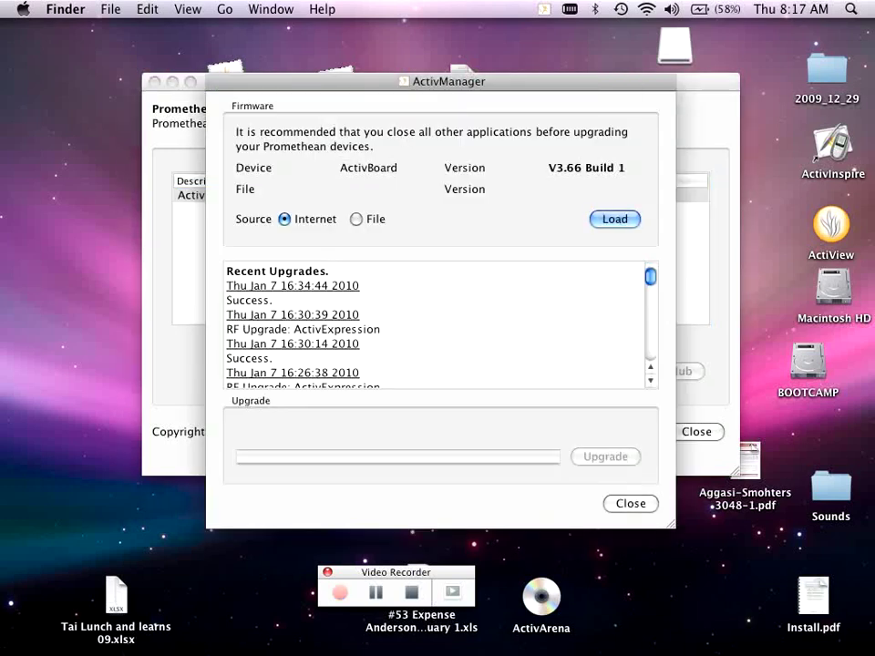
- Set the firmware source to File and load proactiv3_76b1.bin from the USFirmware folder on the Desktop
{"action": "left_click", "coordinate": [357, 219]}
{"action": "key", "text": "Return"}
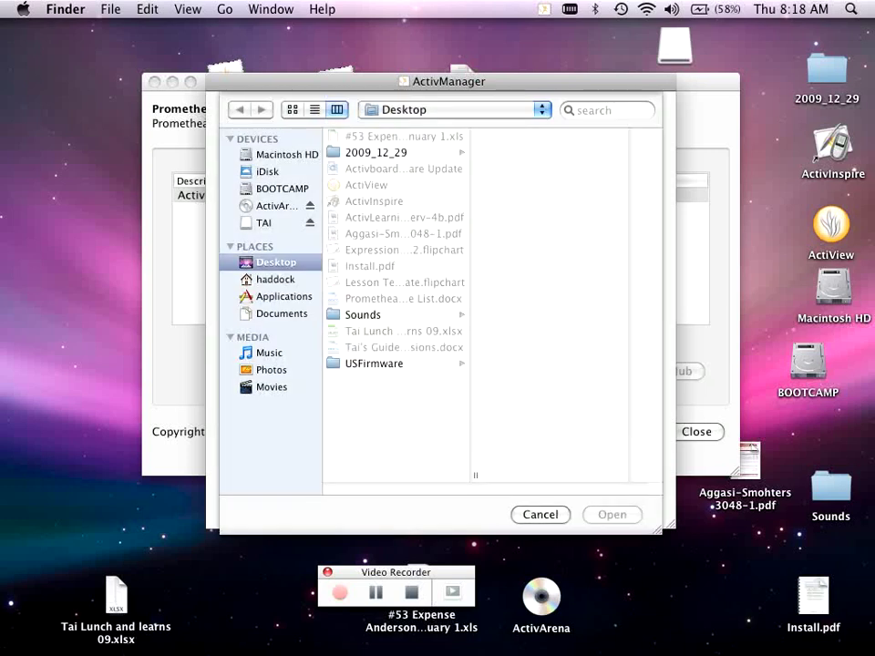
{"action": "left_click", "coordinate": [374, 363]}
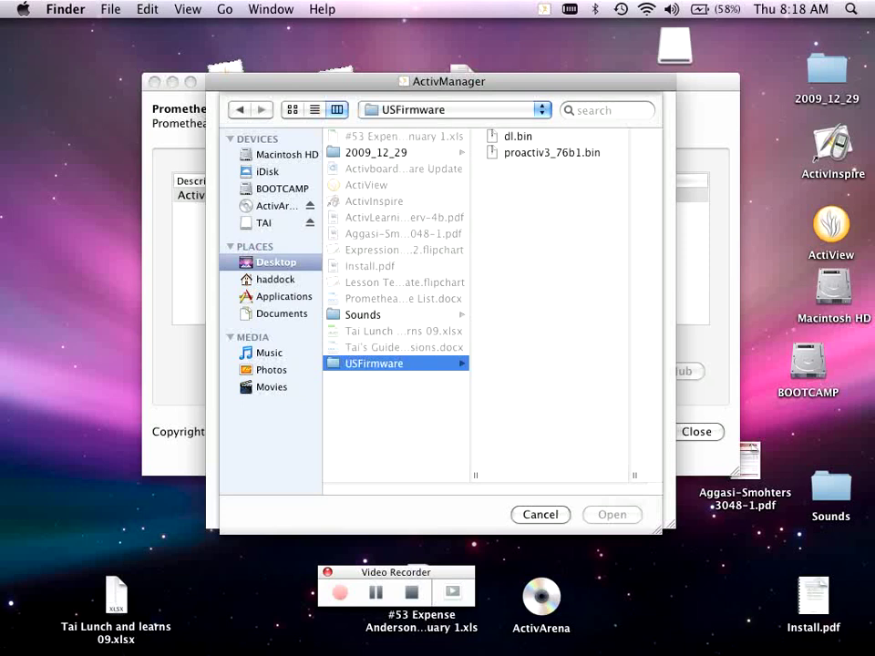
{"action": "left_click", "coordinate": [552, 153]}
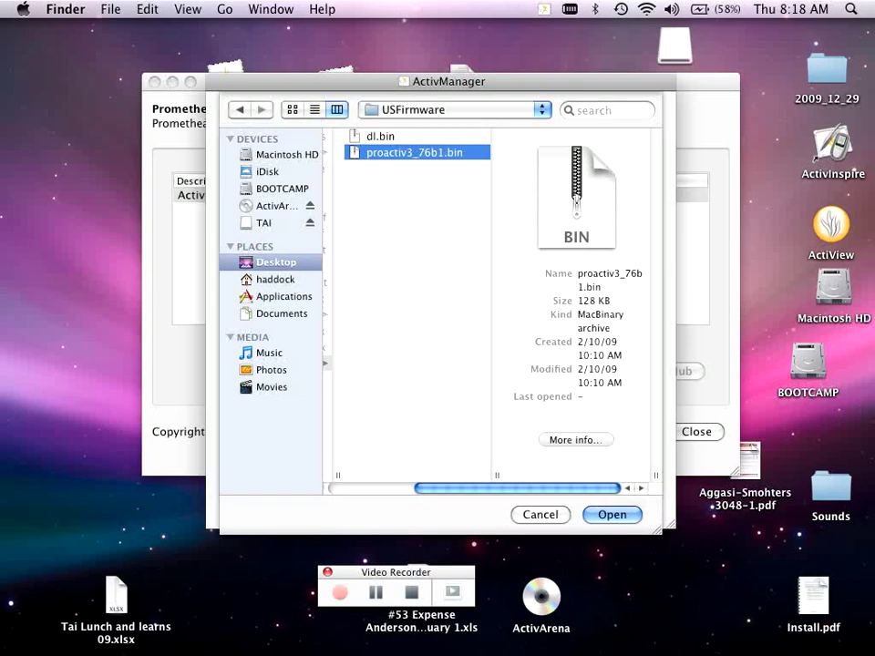
{"action": "key", "text": "Return"}
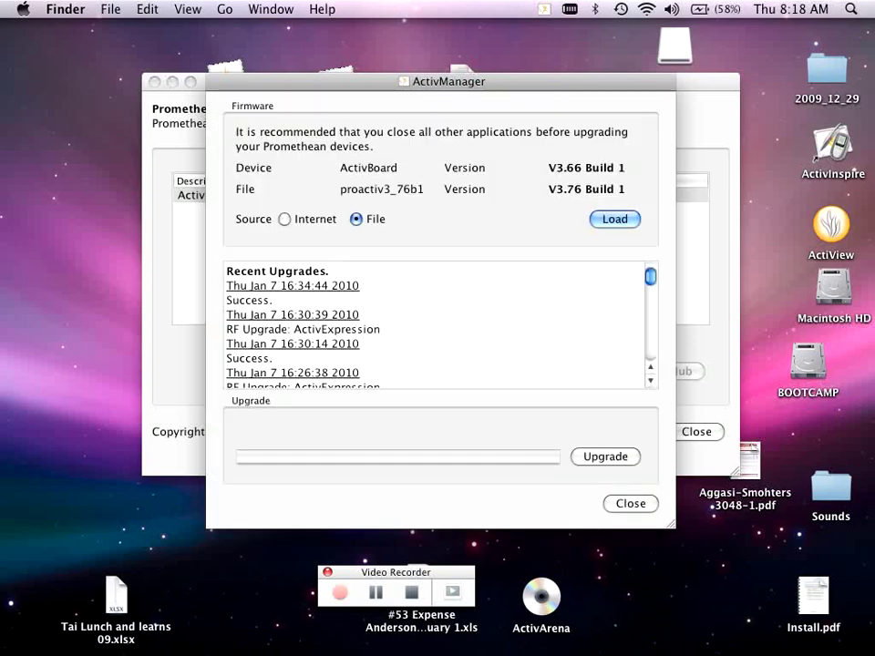
- Upgrade the ActivBoard with the loaded firmware, confirming the firmware change and that the board has been turned off and on
{"action": "left_click", "coordinate": [605, 456]}
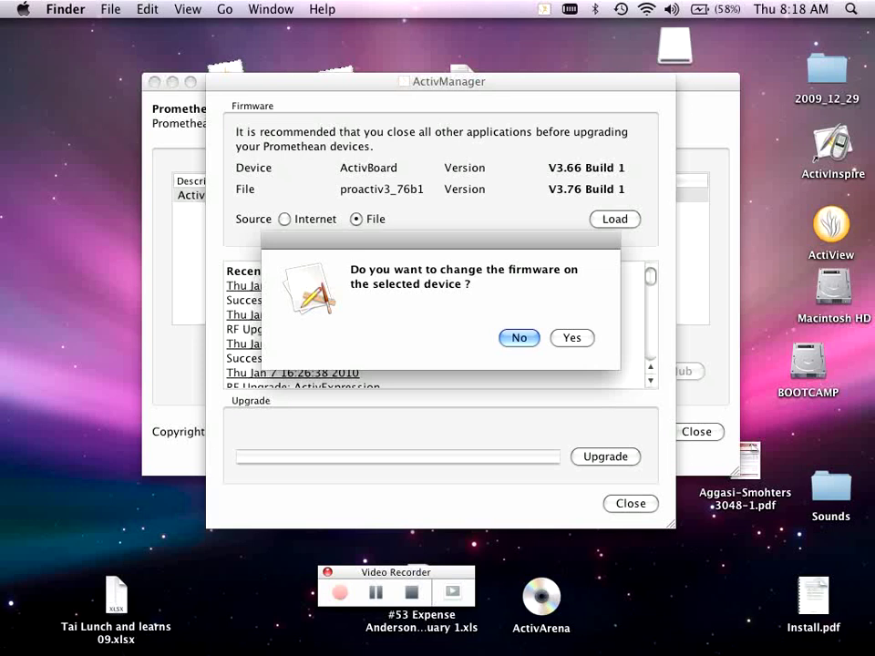
{"action": "left_click", "coordinate": [572, 338]}
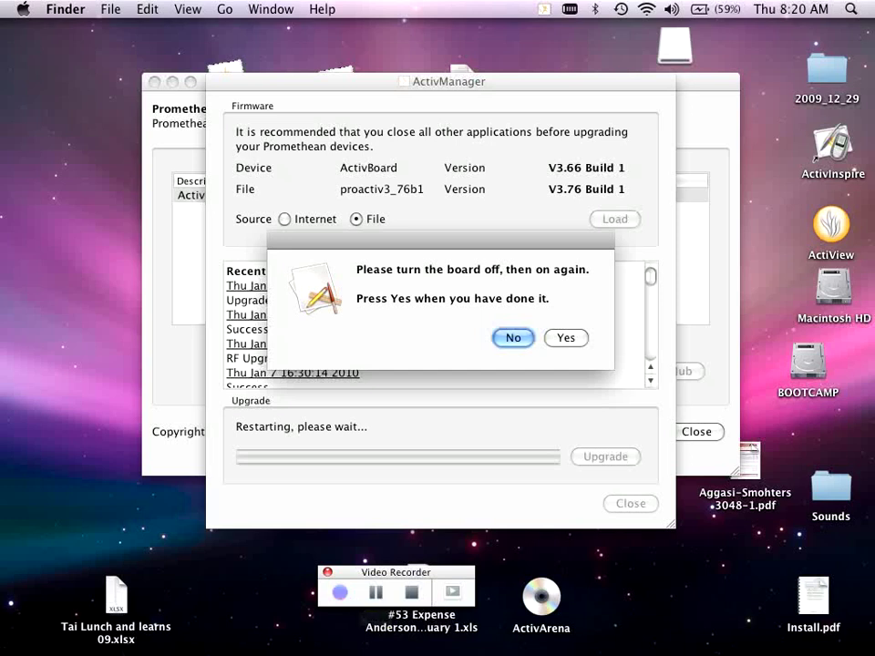
{"action": "left_click", "coordinate": [565, 338]}
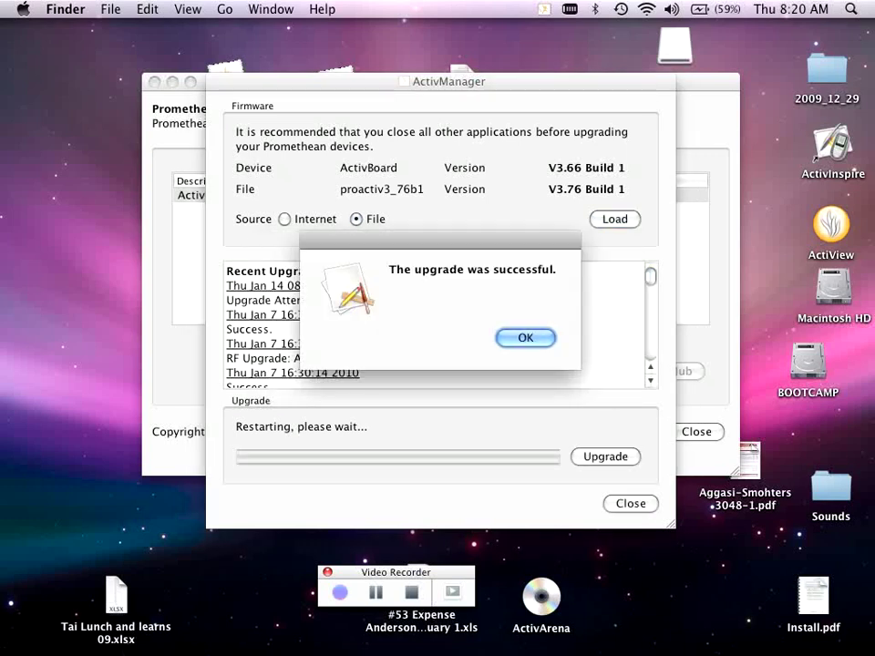
{"action": "left_click", "coordinate": [526, 338]}
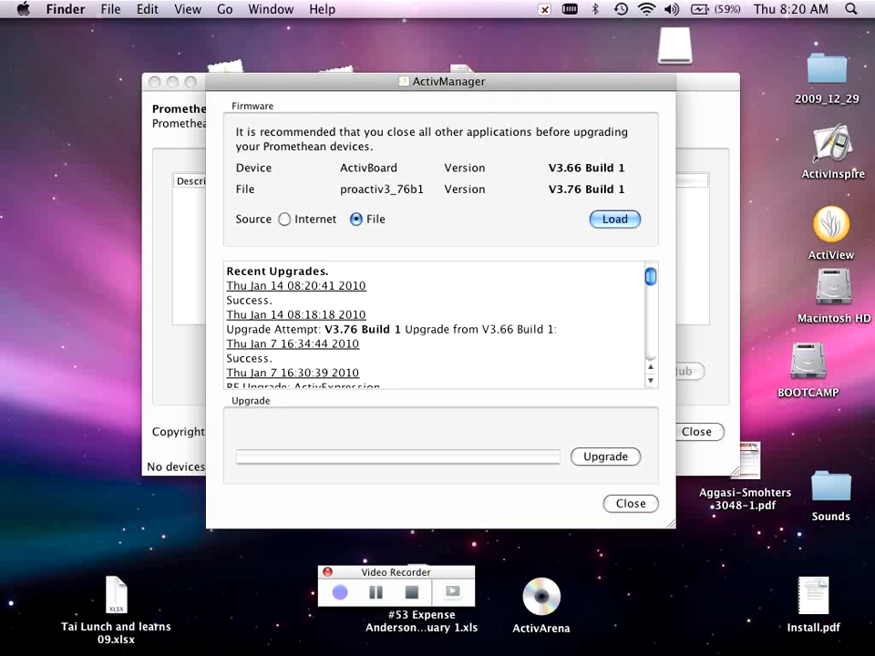
{"action": "key", "text": "Return"}
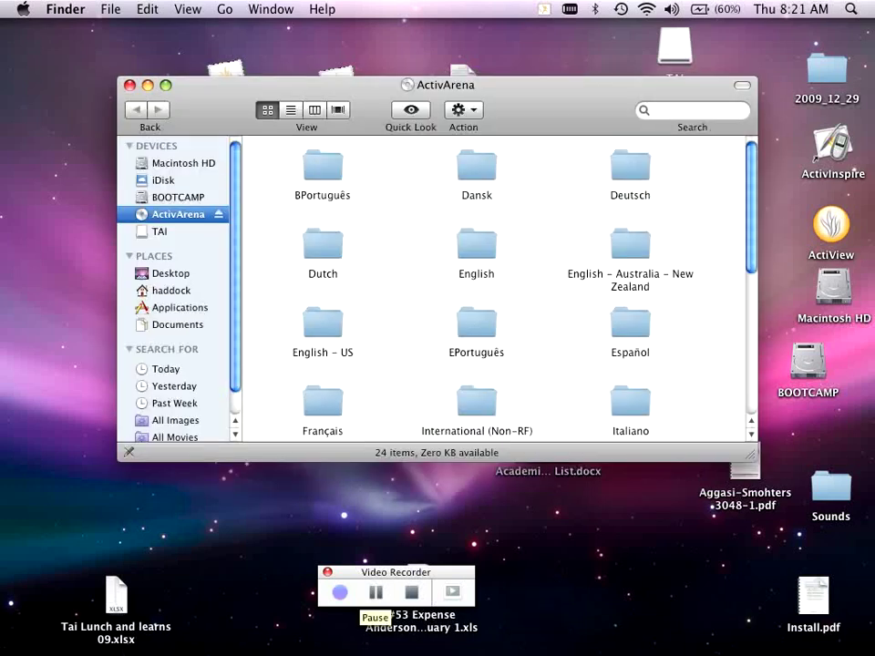
- Reposition the ActivArena disc window near the top of the desktop and open its English - US > ActivBoard folder
{"action": "left_click_drag", "start_coordinate": [265, 86], "coordinate": [830, 247]}
{"action": "left_click_drag", "start_coordinate": [838, 613], "coordinate": [554, 558]}
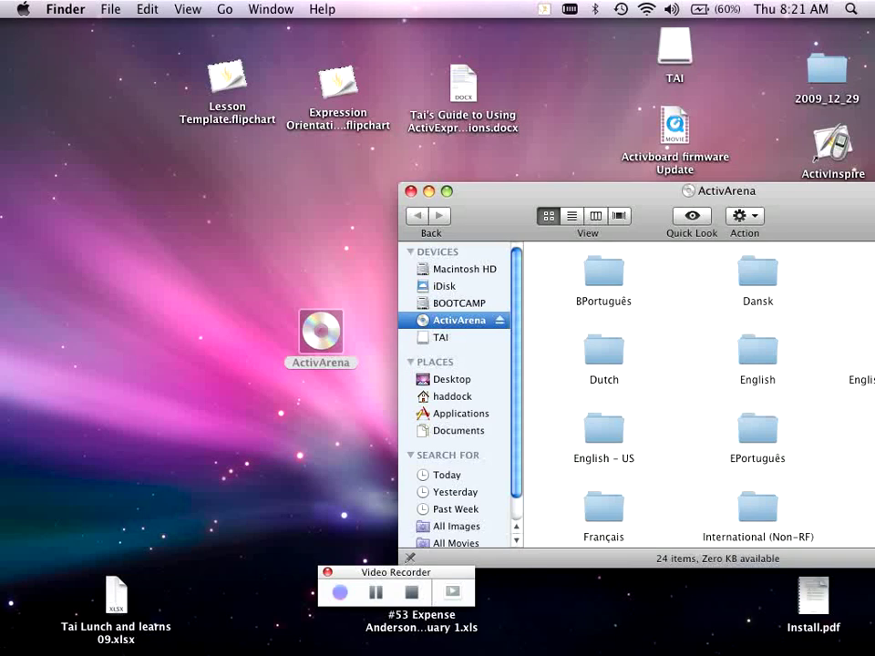
{"action": "left_click_drag", "start_coordinate": [628, 192], "coordinate": [313, 44]}
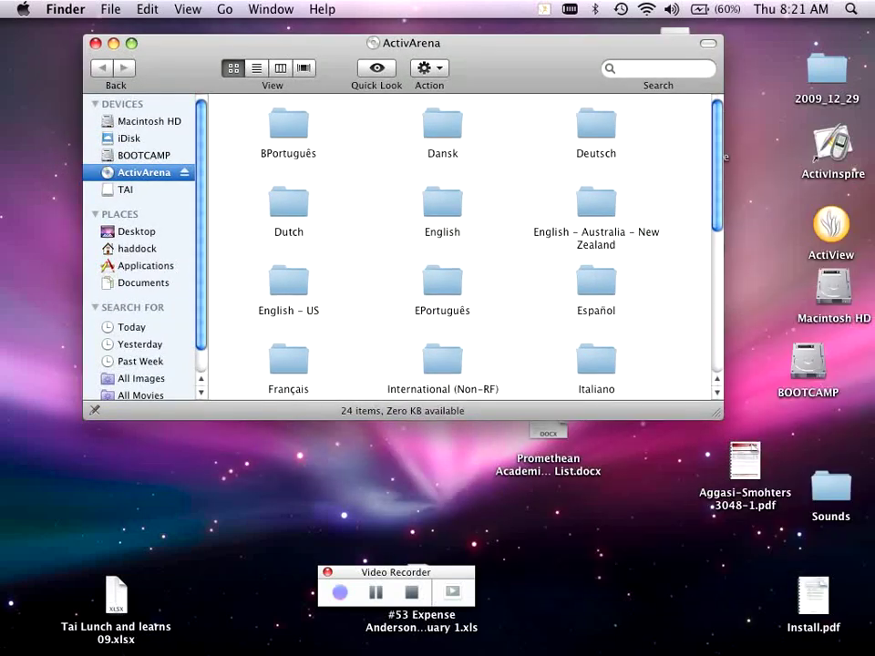
{"action": "double_click", "coordinate": [288, 280]}
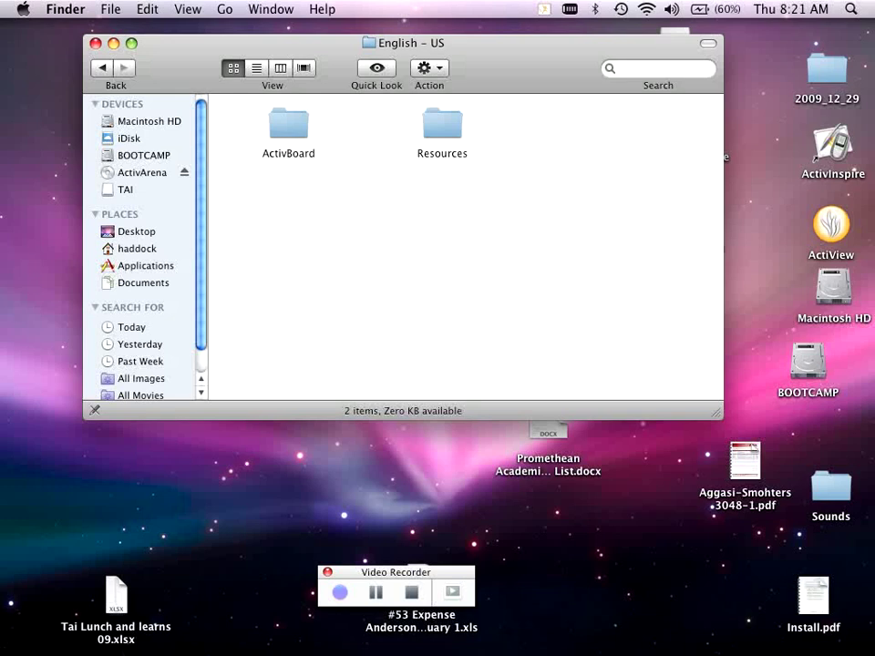
{"action": "double_click", "coordinate": [289, 124]}
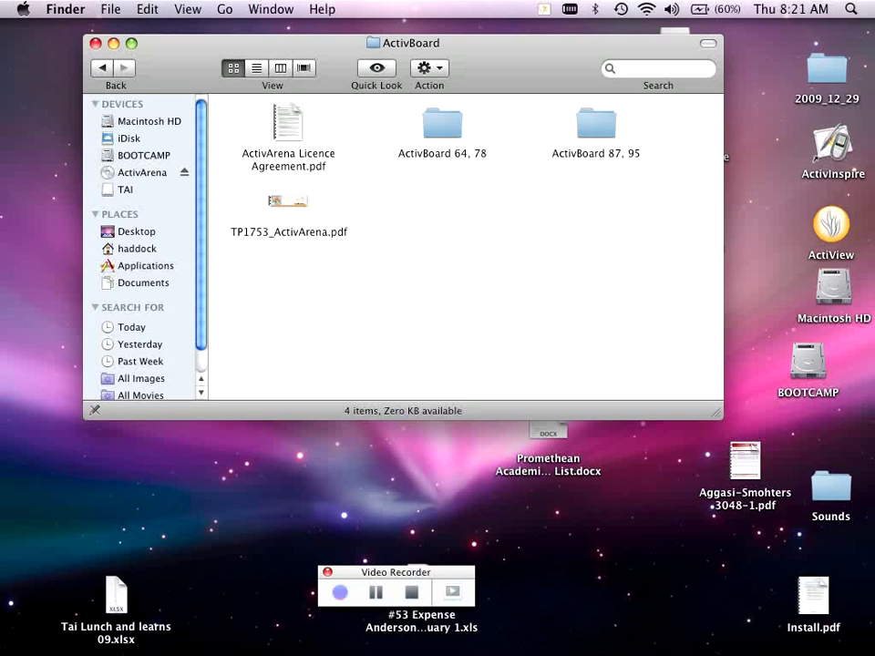
- Open the ActivBoard 64, 78 folder and move its window toward the middle of the desktop
{"action": "double_click", "coordinate": [442, 124]}
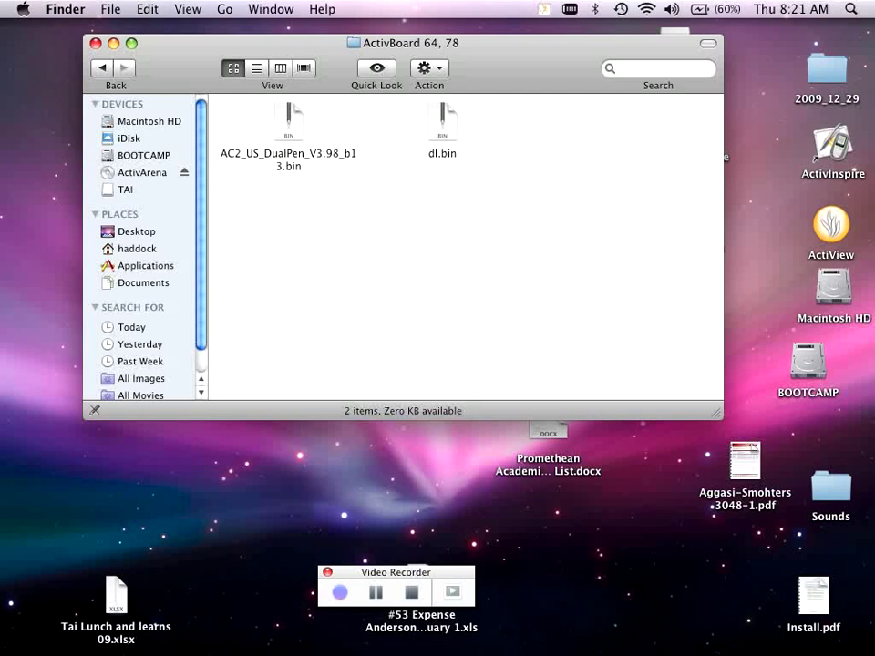
{"action": "left_click_drag", "start_coordinate": [404, 43], "coordinate": [495, 159]}
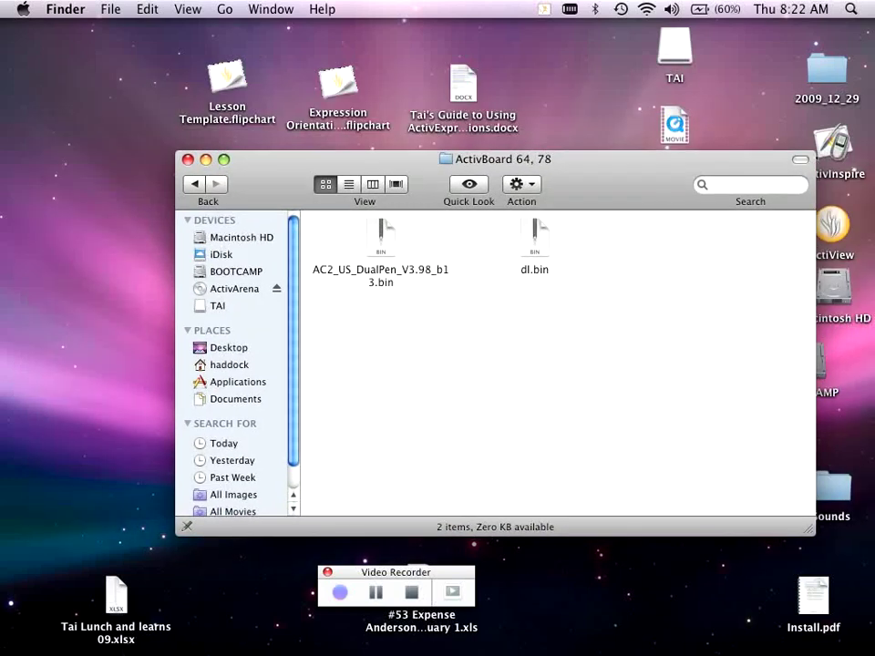
- Switch to the ActivManager control panel and open the firmware upgrade window for the connected ActivBoard
{"action": "left_click", "coordinate": [544, 10]}
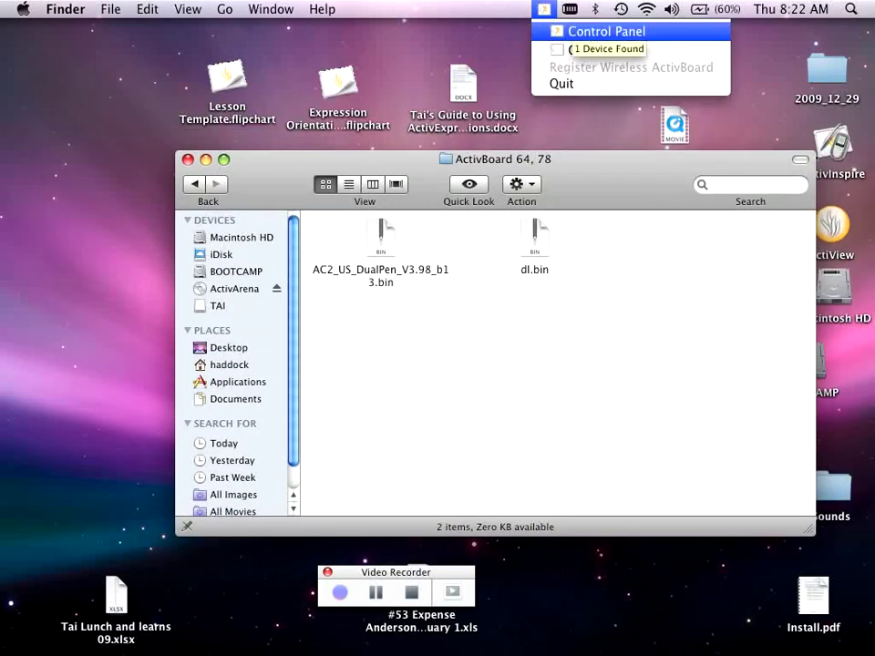
{"action": "left_click", "coordinate": [588, 31]}
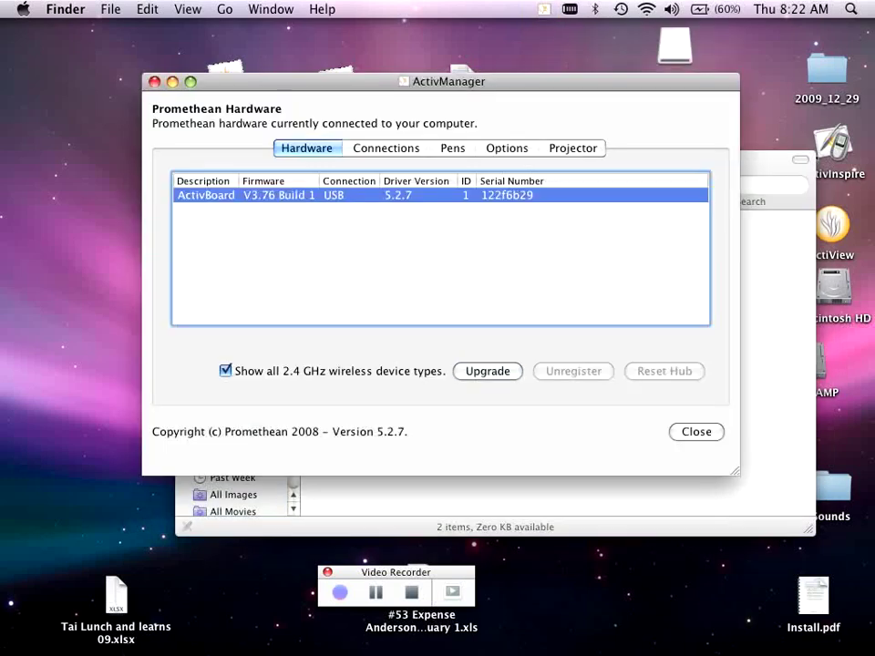
{"action": "left_click", "coordinate": [487, 372]}
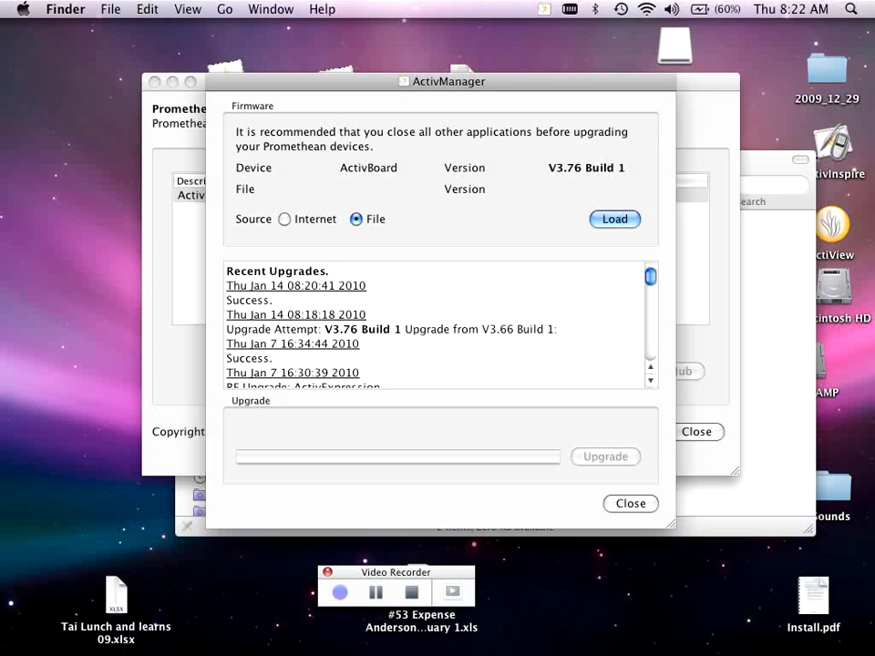
- Load the firmware file AC2_US_DualPen_V3.98_b13.bin from English - US > ActivBoard > ActivBoard 64, 78 on the ActivArena disc
{"action": "left_click", "coordinate": [615, 220]}
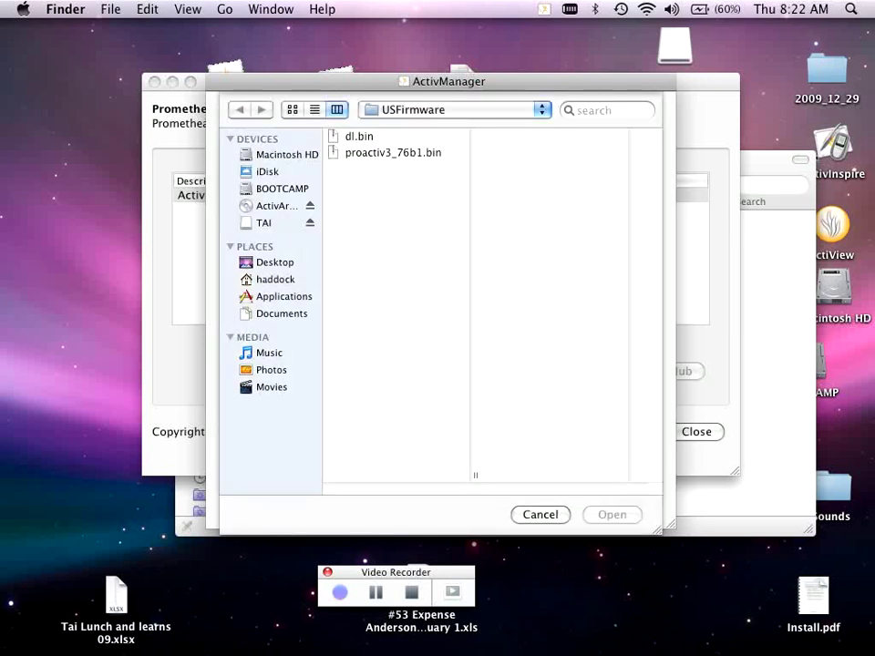
{"action": "left_click", "coordinate": [276, 206]}
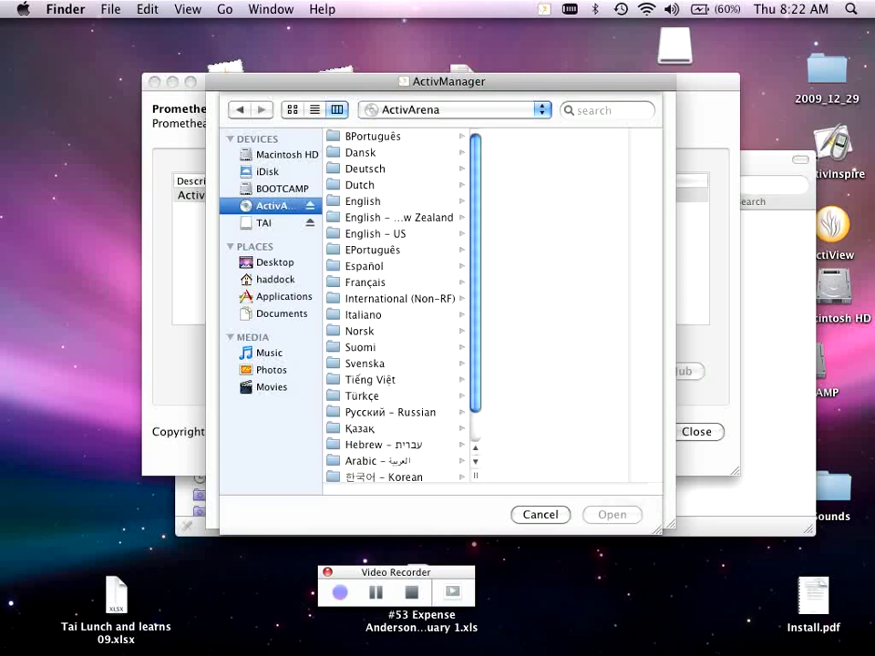
{"action": "left_click", "coordinate": [376, 234]}
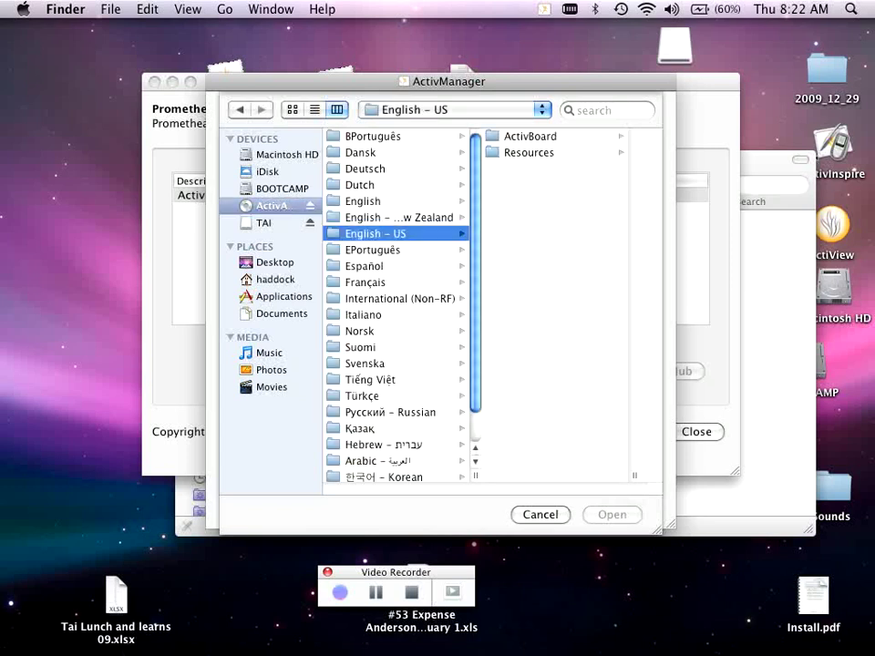
{"action": "left_click", "coordinate": [531, 137]}
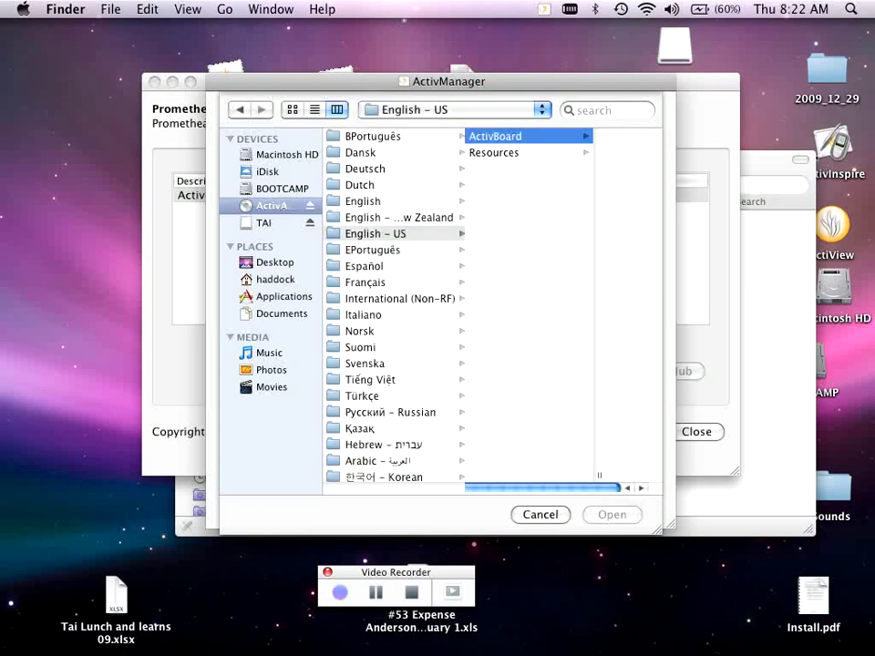
{"action": "left_click", "coordinate": [569, 154]}
{"action": "left_click", "coordinate": [569, 152]}
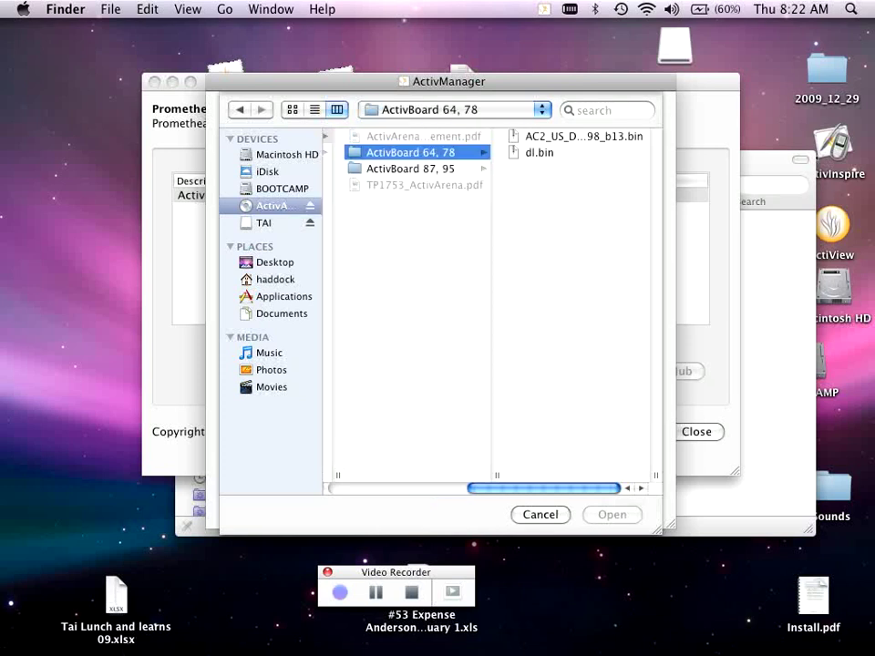
{"action": "left_click", "coordinate": [583, 137]}
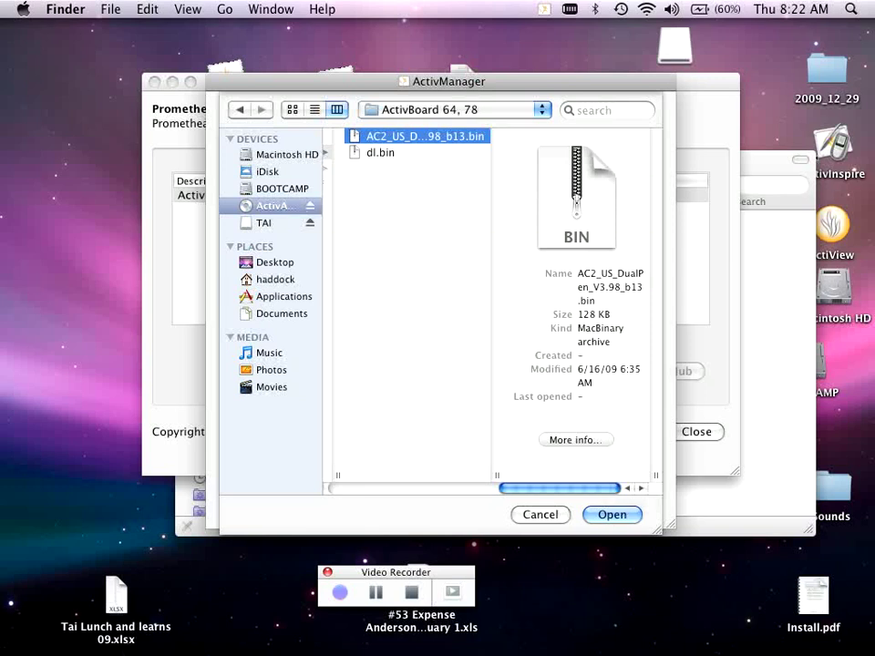
{"action": "key", "text": "Return"}
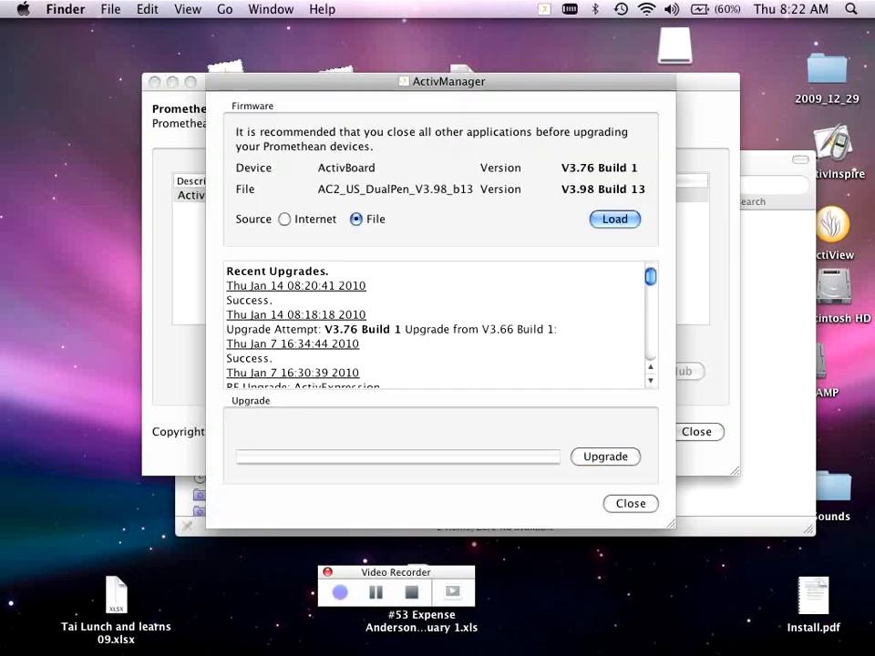
- Upgrade the ActivBoard with the loaded V3.98 Build 13 firmware, confirm the change and the board restart, and close the upgrade window
{"action": "key", "text": "Return"}
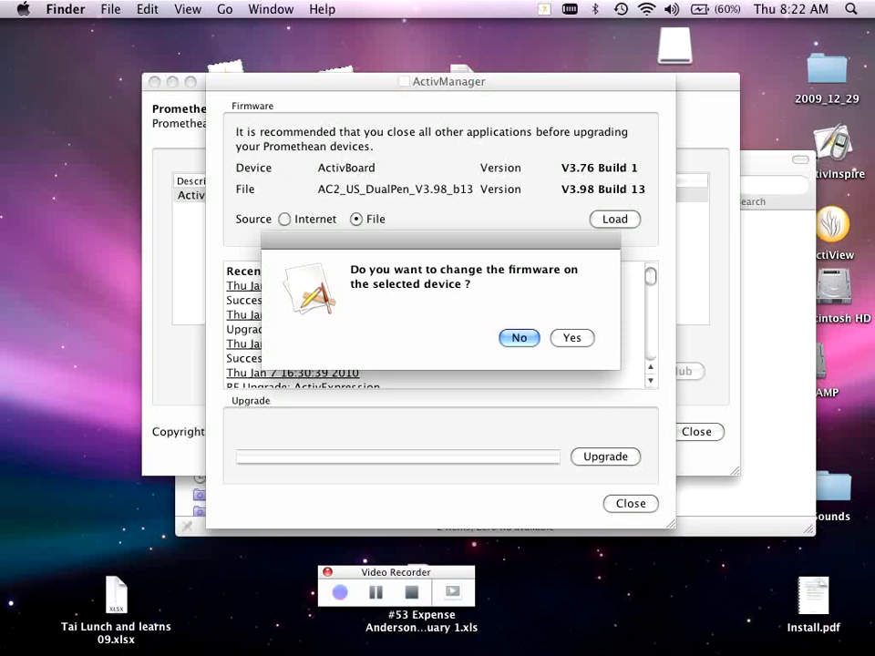
{"action": "left_click", "coordinate": [571, 337]}
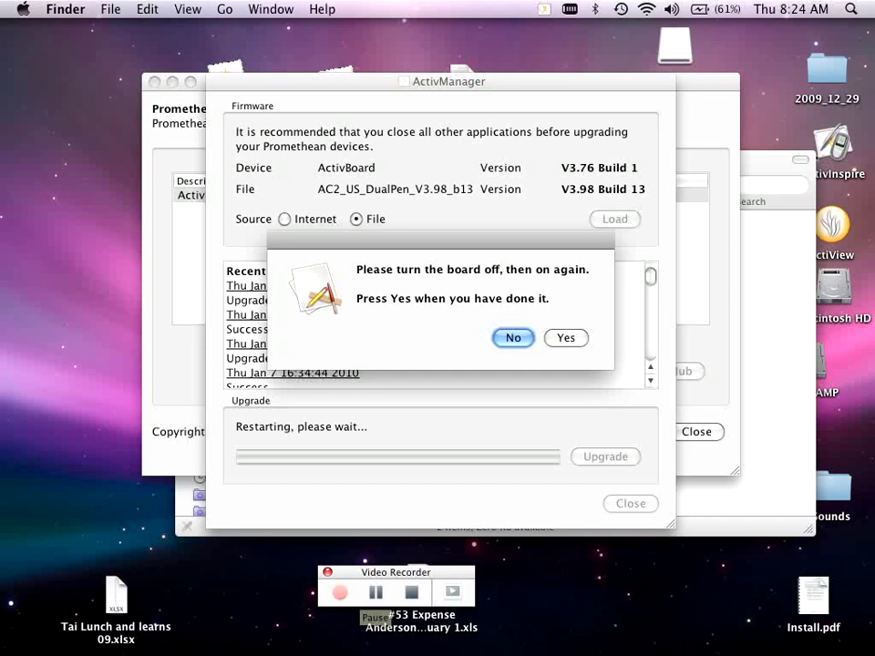
{"action": "left_click", "coordinate": [565, 337]}
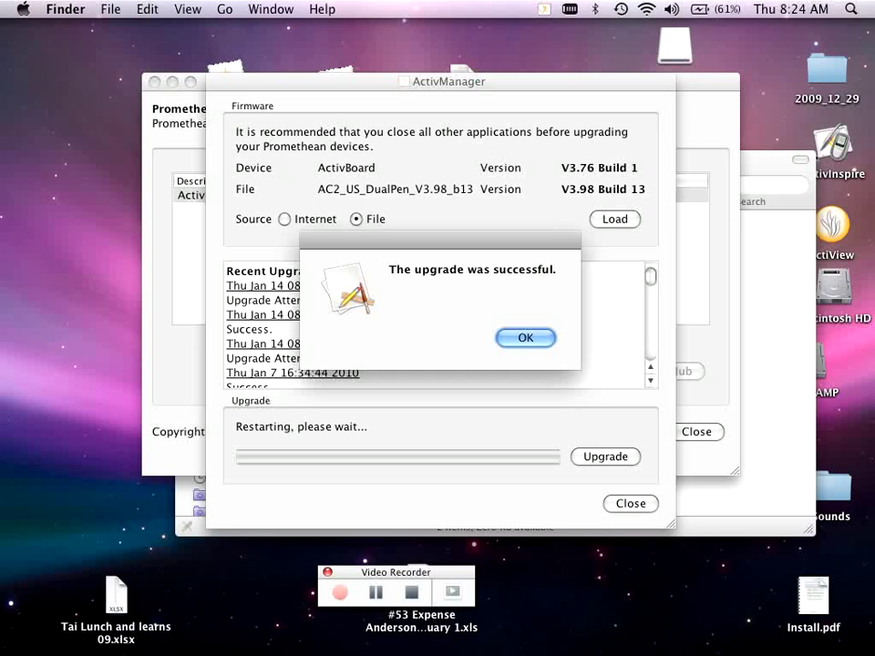
{"action": "left_click", "coordinate": [526, 338]}
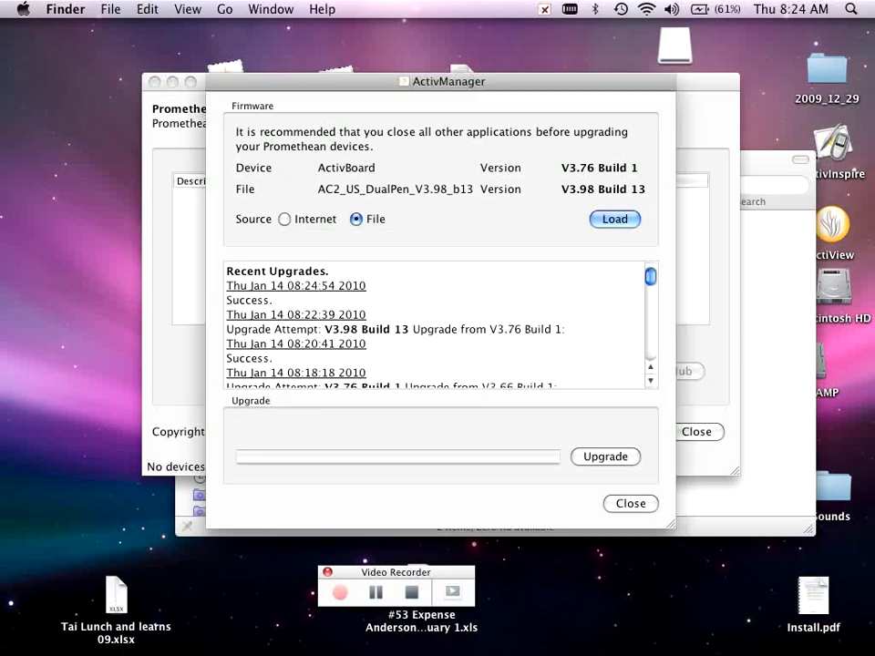
{"action": "left_click", "coordinate": [630, 504]}
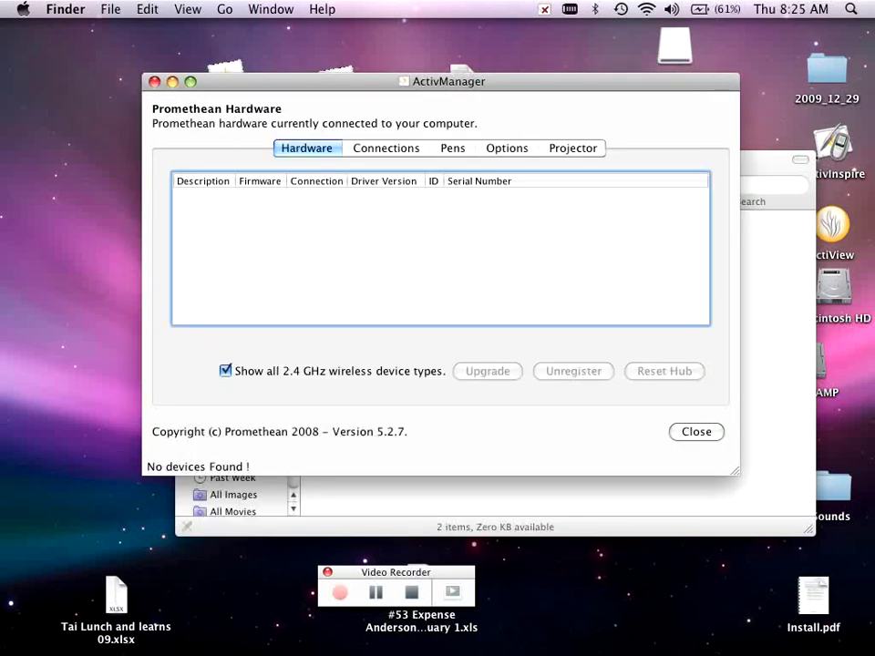